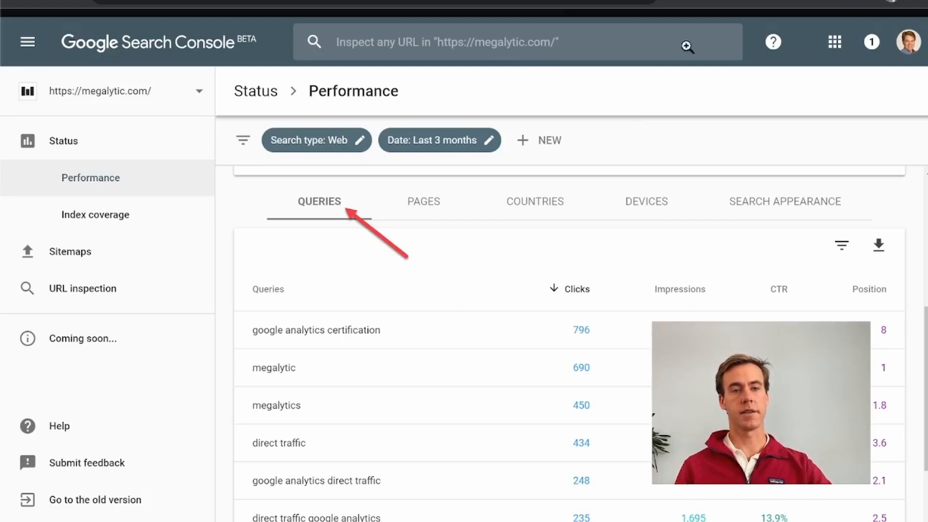
# Switch to the "SEO Optimize and AB test Tempalte" spreadsheet in Google Sheets and examine its example keywords, titles, meta descriptions and the Keywords list.
pyautogui.click(623, 1)
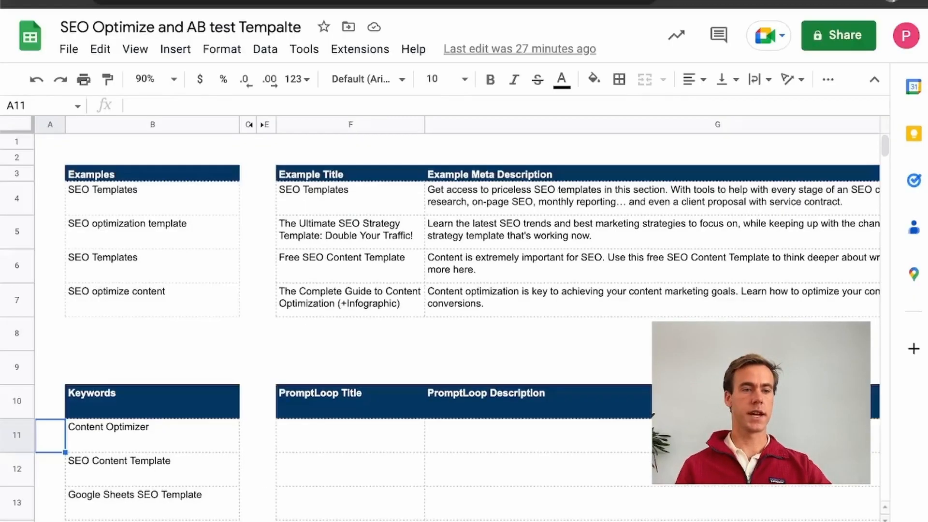
pyautogui.click(180, 199)
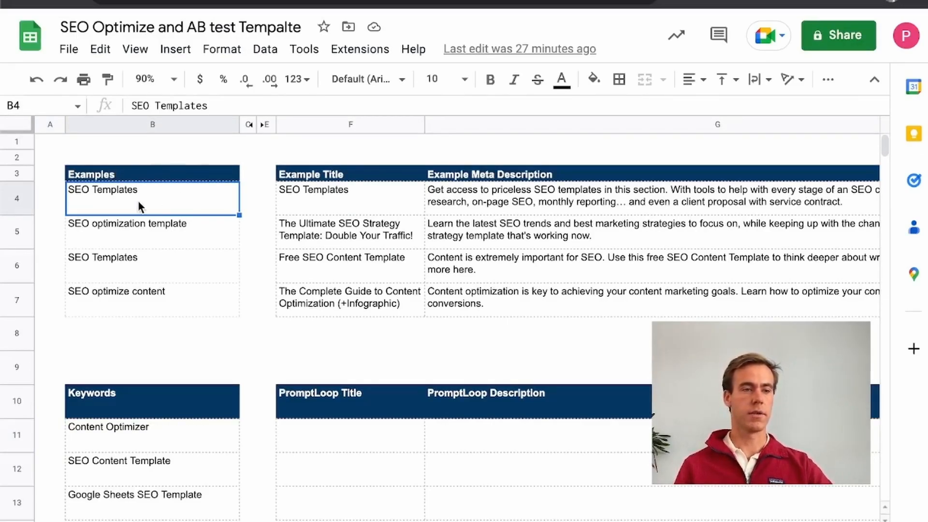
pyautogui.moveTo(118, 201); pyautogui.dragTo(181, 317)
pyautogui.scroll(-5, 181, 316)
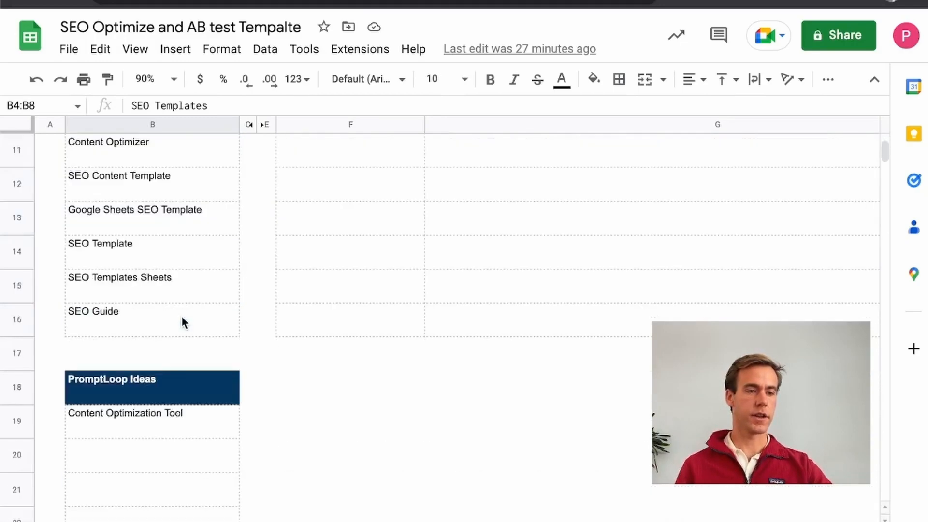
pyautogui.scroll(3, 162, 241)
pyautogui.moveTo(165, 286); pyautogui.dragTo(212, 447)
pyautogui.scroll(3, 218, 426)
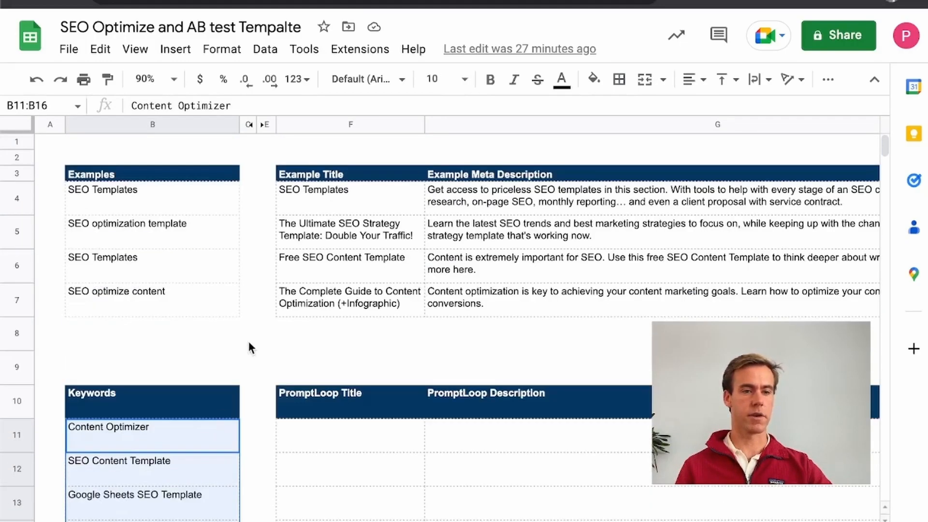
pyautogui.click(249, 343)
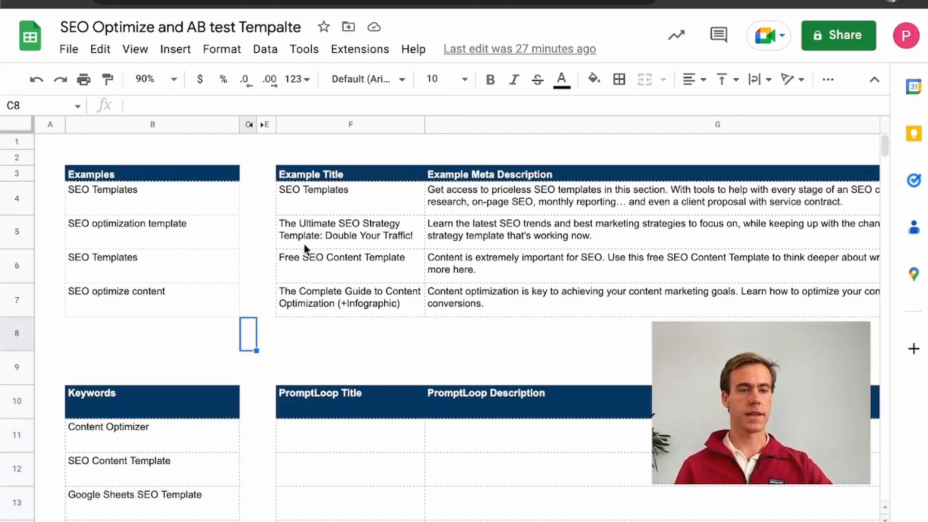
pyautogui.moveTo(175, 206); pyautogui.dragTo(551, 305)
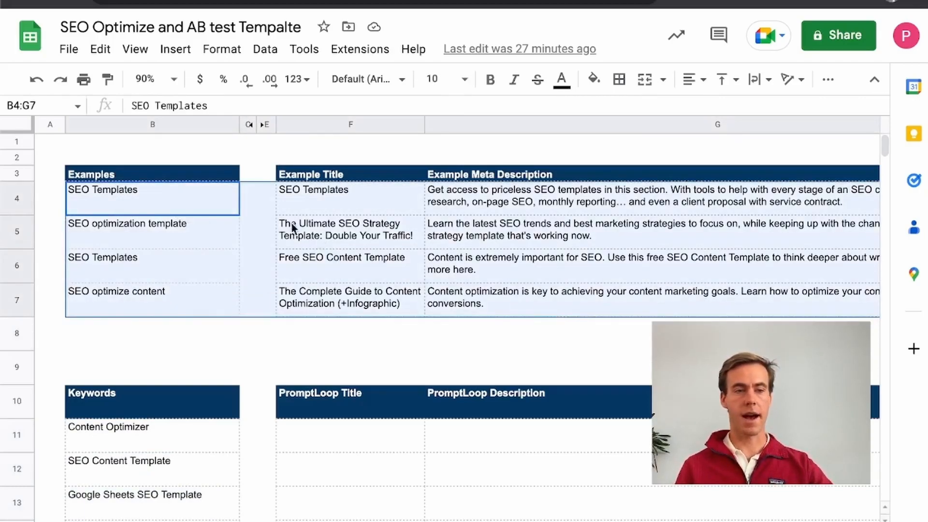
pyautogui.click(152, 211)
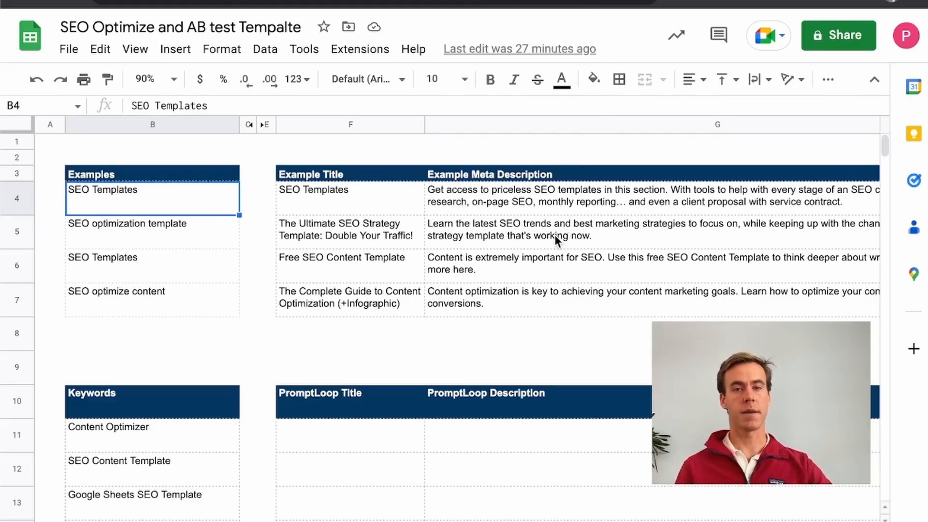
pyautogui.click(376, 188)
pyautogui.click(458, 203)
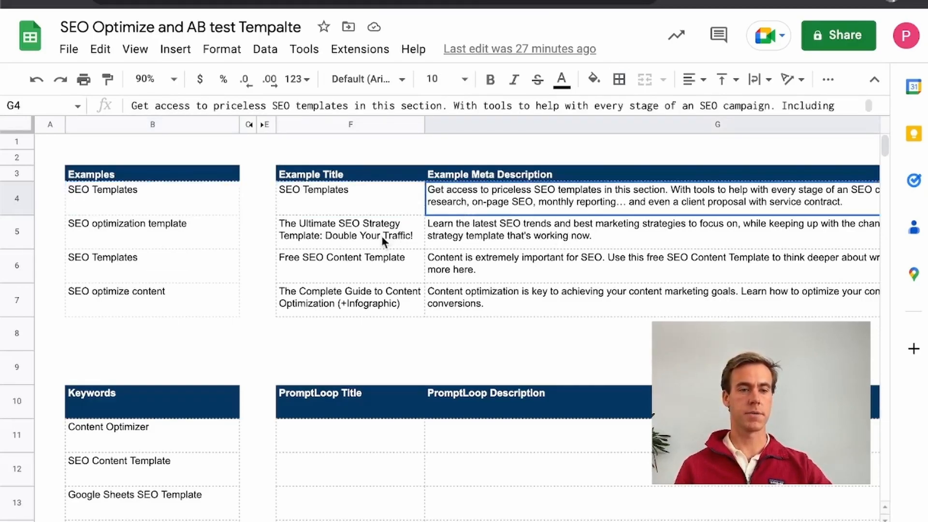
pyautogui.click(357, 239)
pyautogui.click(264, 244)
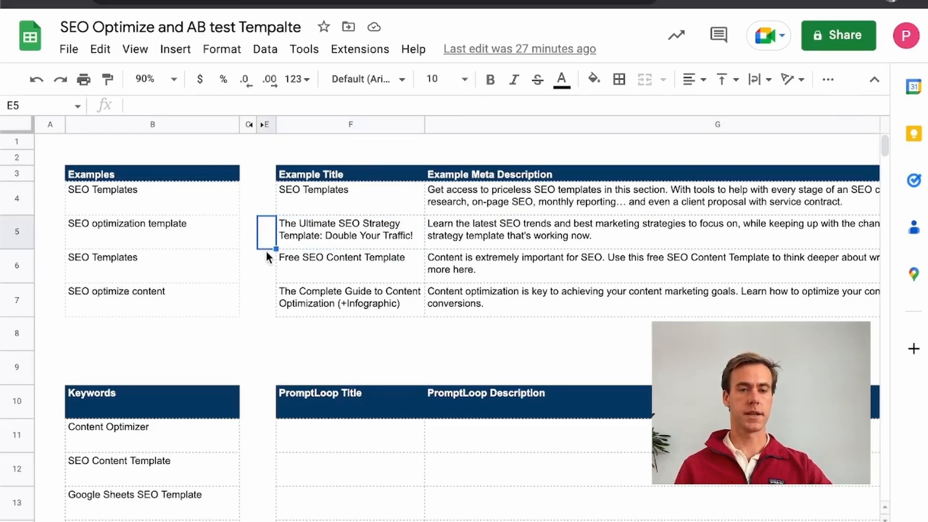
# Re-activate the PromptLoop: AI in Sheets extension.
pyautogui.click(344, 50)
pyautogui.moveTo(501, 216)
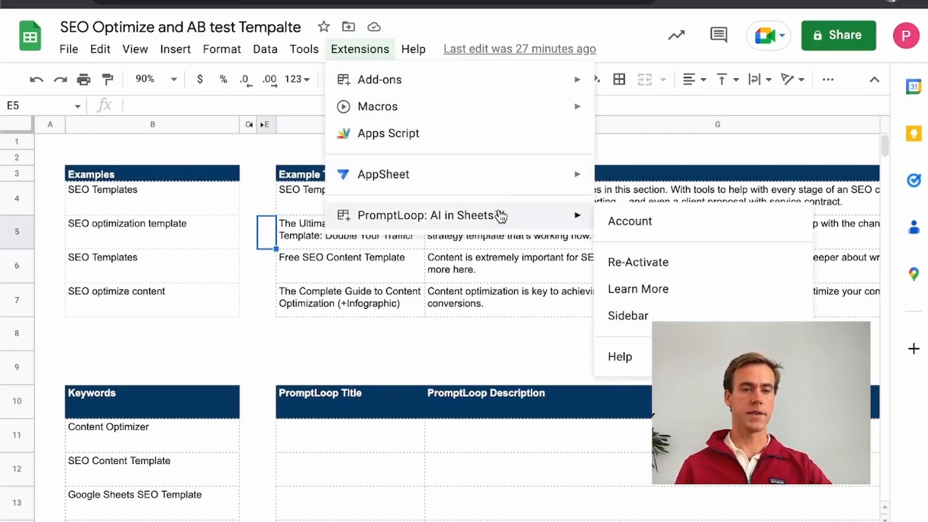
pyautogui.click(638, 262)
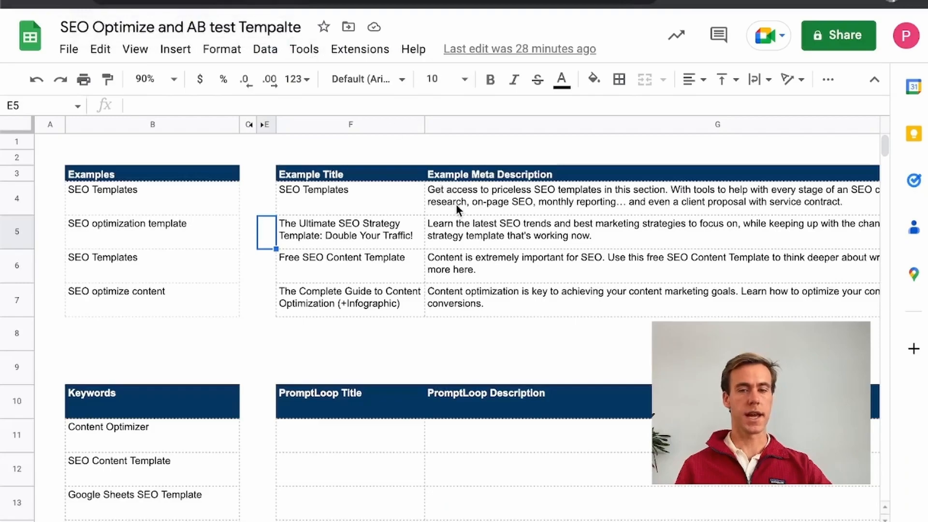
# Examine how the example keywords pair with their titles and meta descriptions, and compare them with the keywords awaiting PromptLoop output.
pyautogui.moveTo(167, 198); pyautogui.dragTo(174, 288)
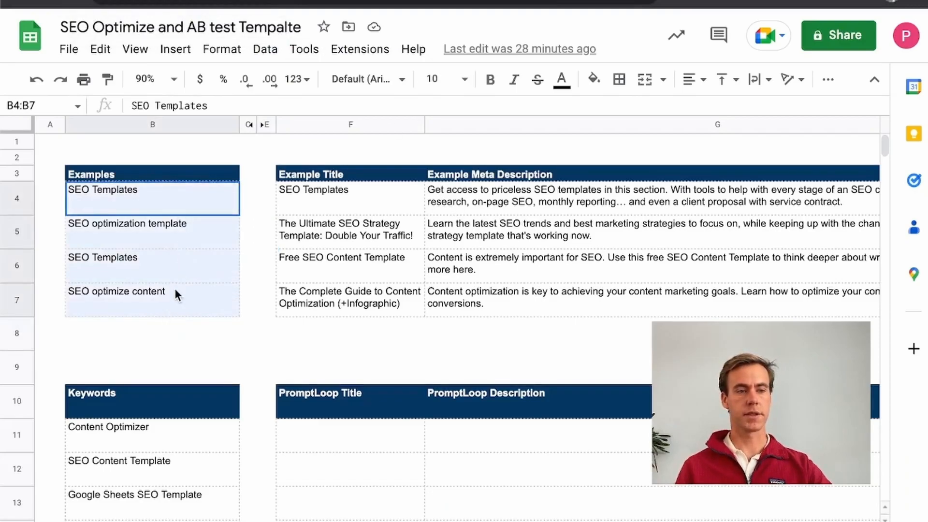
pyautogui.moveTo(388, 189); pyautogui.dragTo(382, 263)
pyautogui.moveTo(522, 209); pyautogui.dragTo(519, 302)
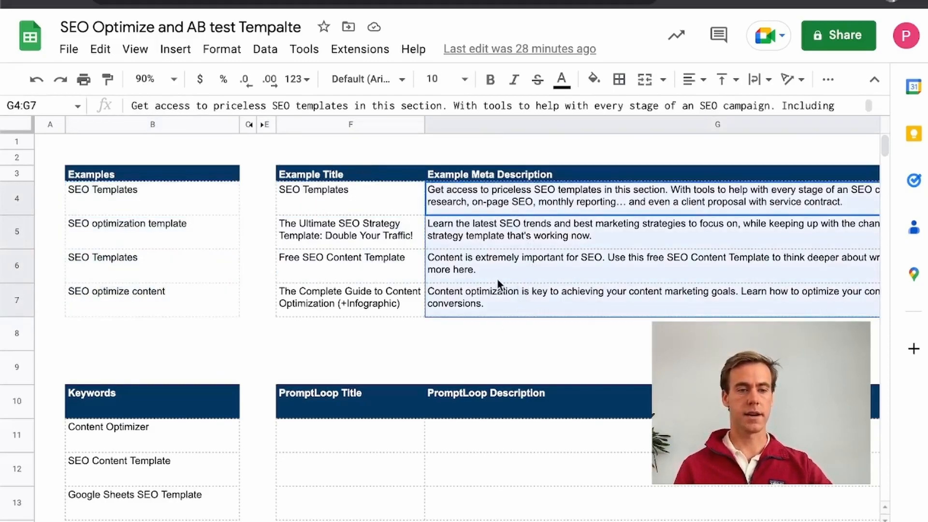
pyautogui.scroll(-3, 361, 318)
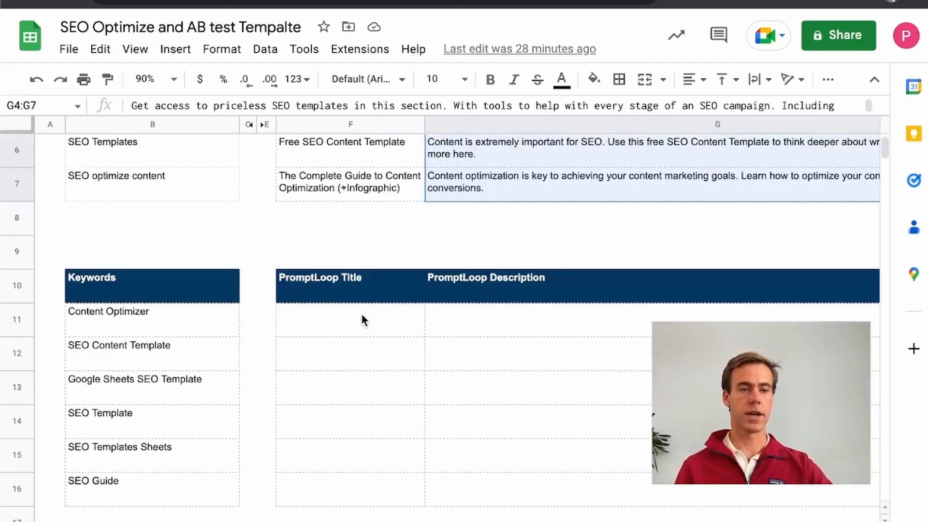
pyautogui.scroll(3, 361, 313)
pyautogui.moveTo(158, 185); pyautogui.dragTo(557, 289)
pyautogui.click(583, 274)
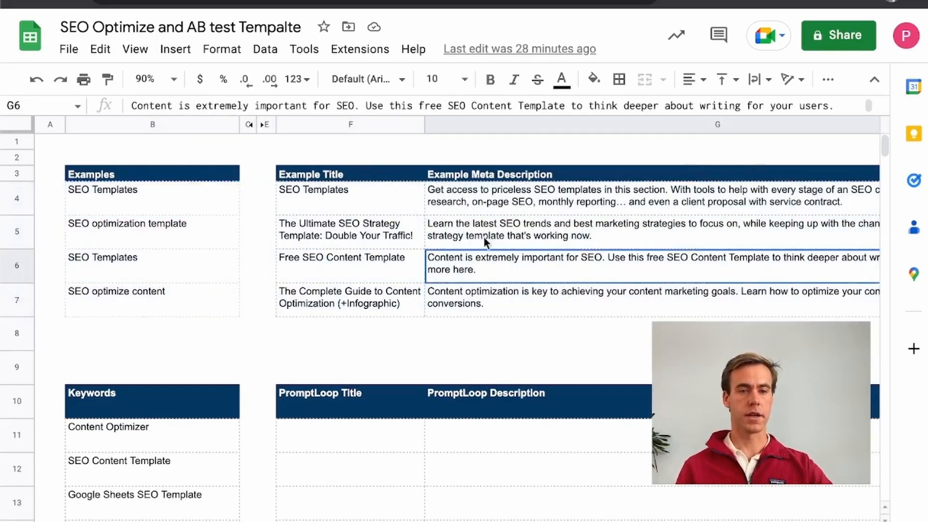
pyautogui.click(346, 227)
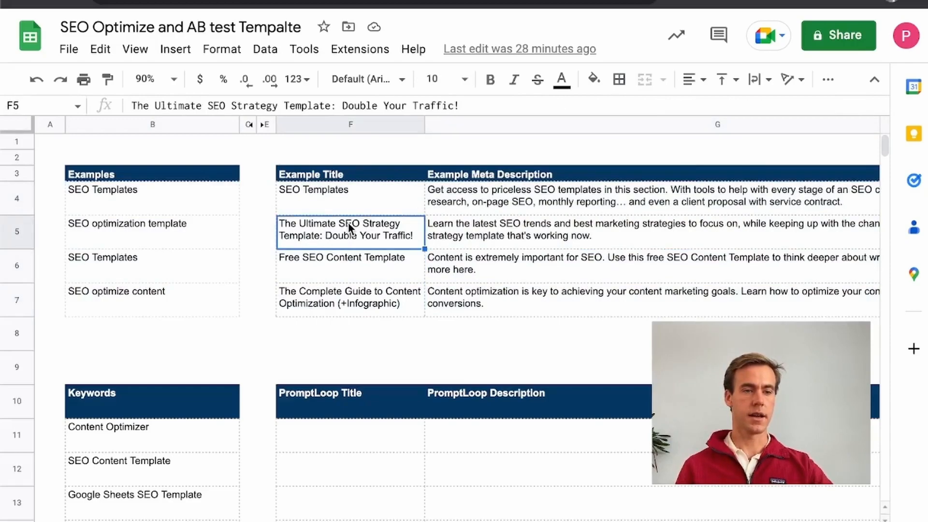
pyautogui.scroll(-1, 441, 260)
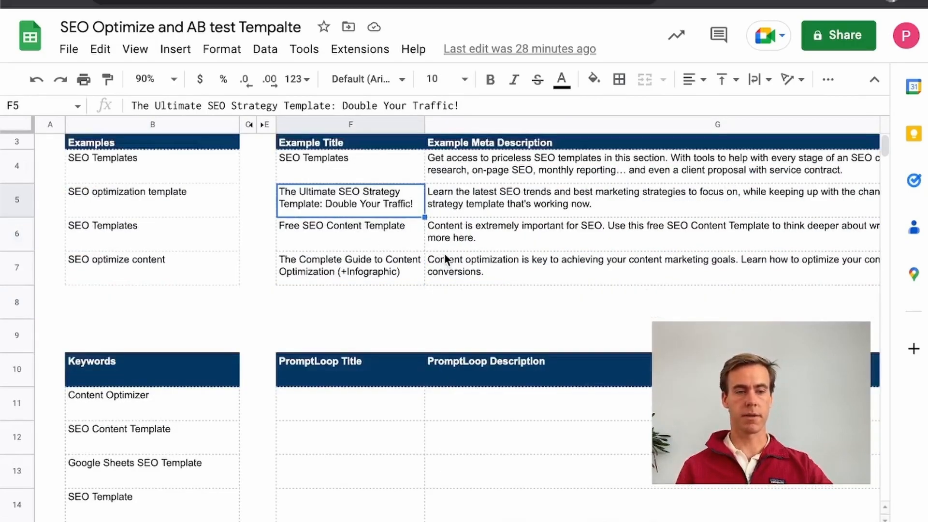
pyautogui.scroll(-1, 421, 333)
pyautogui.click(192, 422)
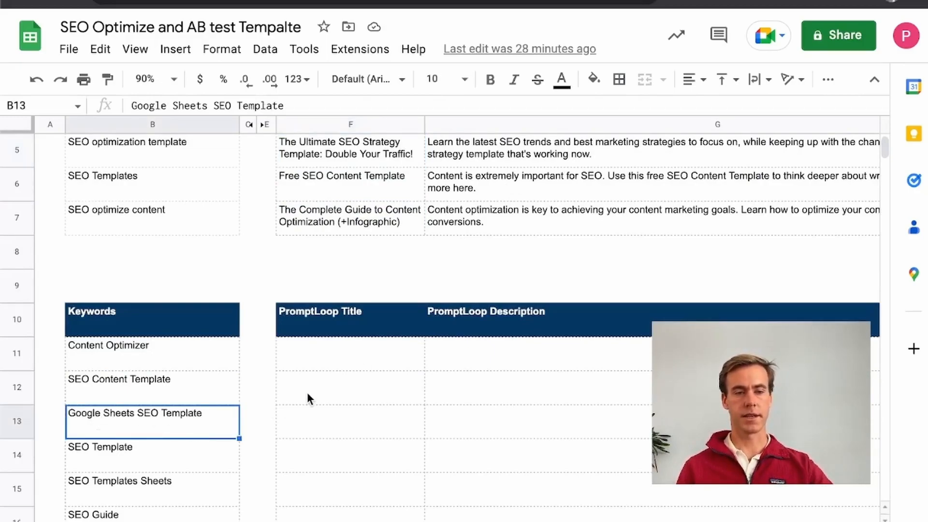
pyautogui.scroll(2, 307, 392)
# In F13, enter =PROMPTLOOP($B$4:$B$7,$F$4:$F$7,B13) to generate a title for the Google Sheets SEO Template keyword.
pyautogui.click(343, 502)
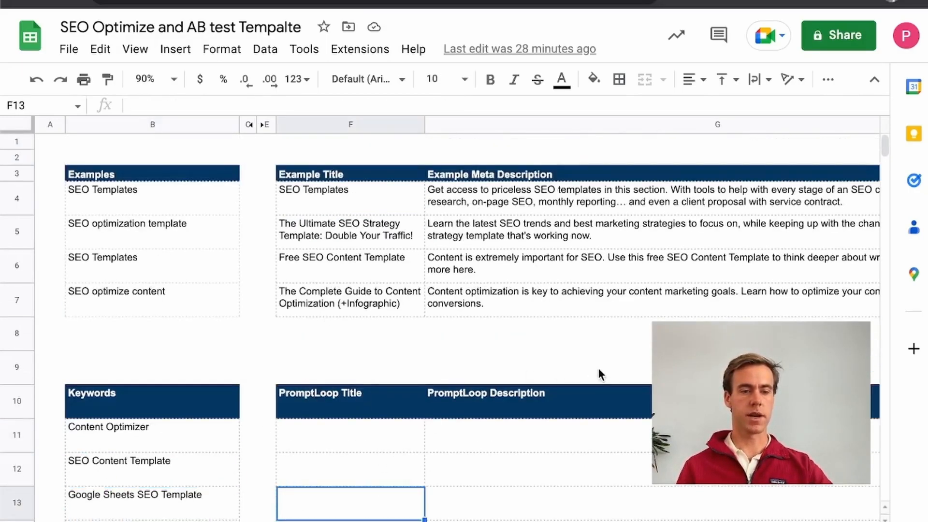
pyautogui.write('=PROMPTLOOP(')
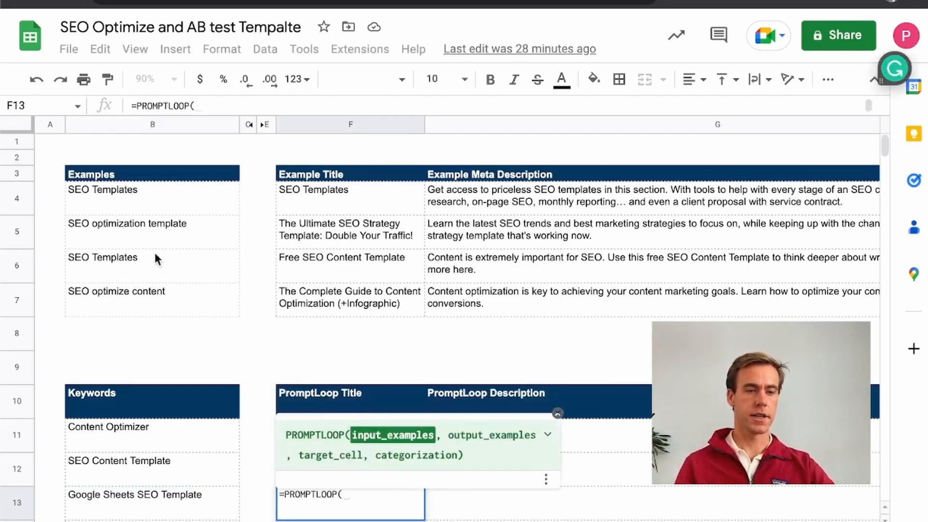
pyautogui.moveTo(166, 190); pyautogui.dragTo(165, 288)
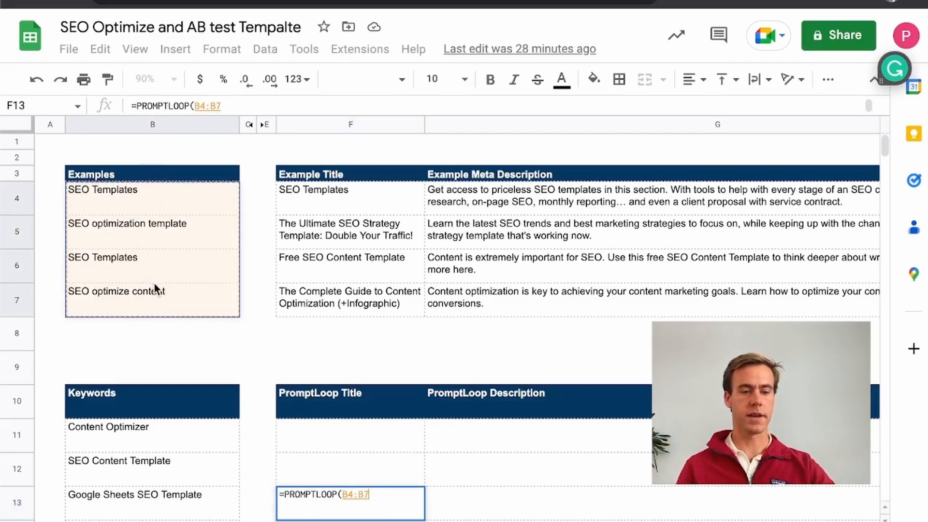
pyautogui.press('F4')
pyautogui.write(',')
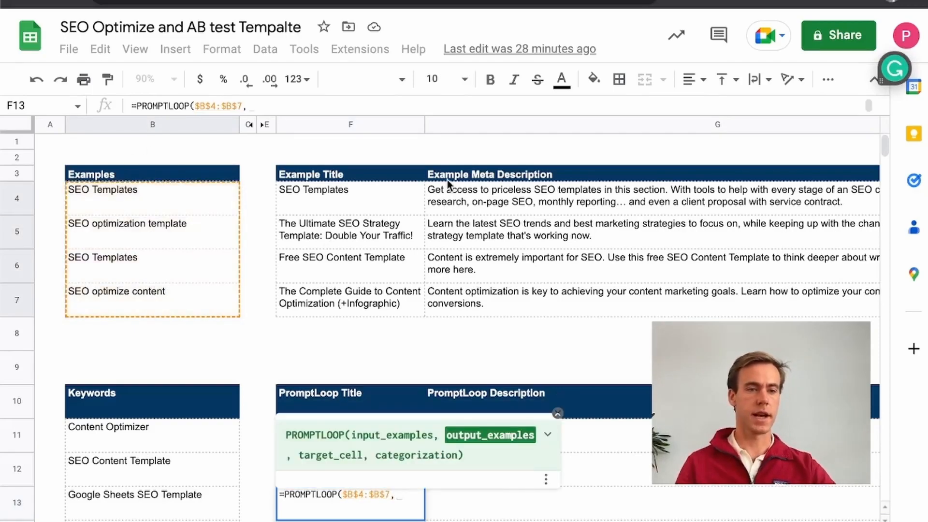
pyautogui.moveTo(365, 193); pyautogui.dragTo(366, 300)
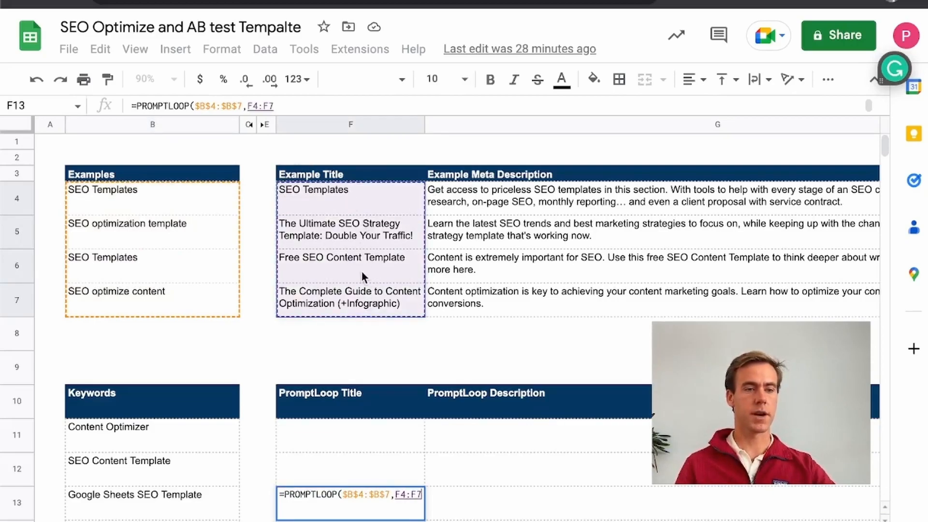
pyautogui.press('F4')
pyautogui.write(',')
pyautogui.click(160, 502)
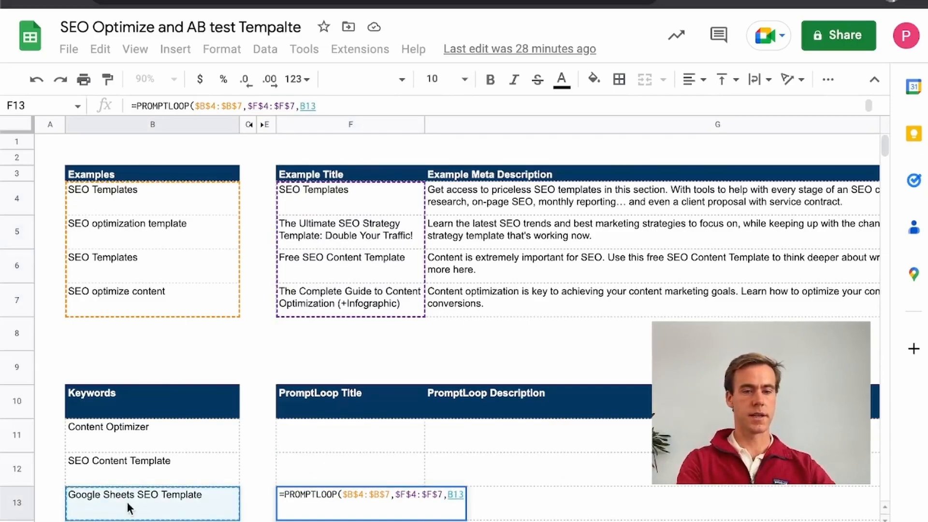
pyautogui.write(')')
pyautogui.press('Return')
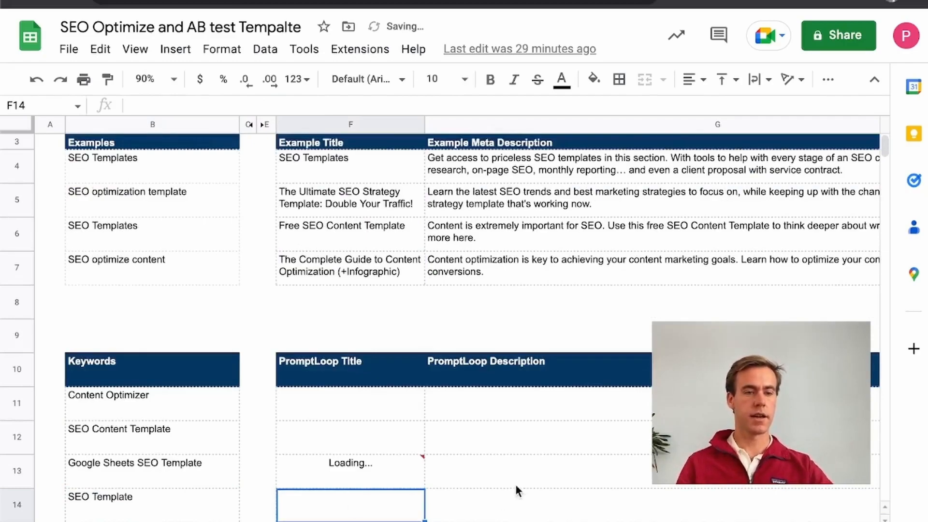
pyautogui.click(524, 469)
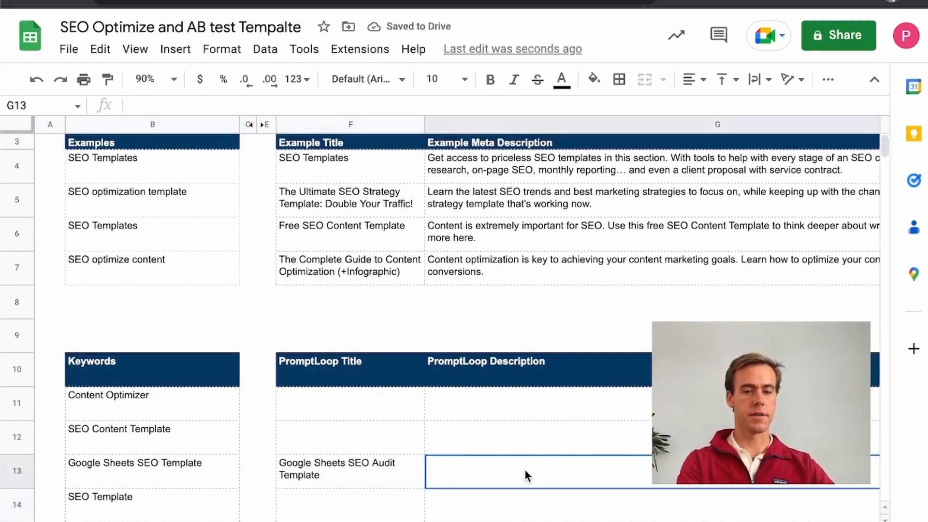
pyautogui.write('=Prom')
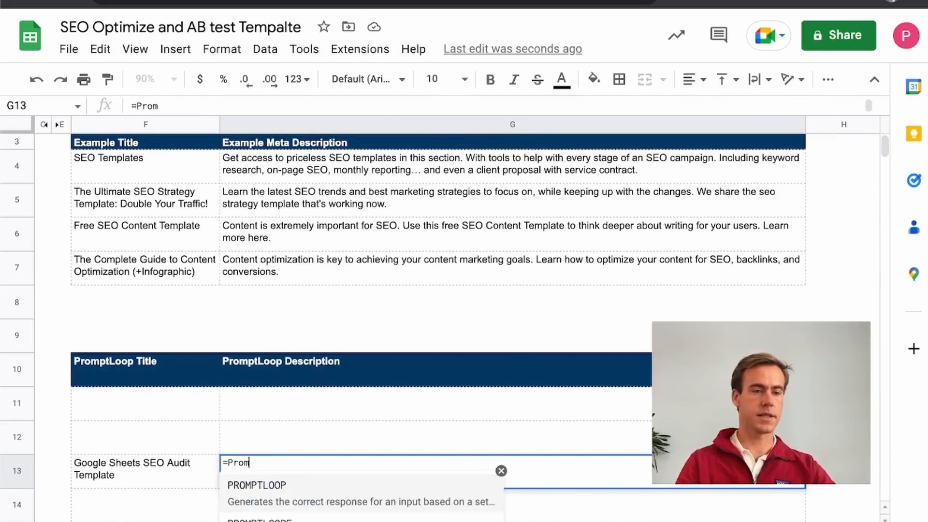
pyautogui.press('Tab')
pyautogui.hscroll(-5, 343, 291)
pyautogui.moveTo(155, 175); pyautogui.dragTo(161, 238)
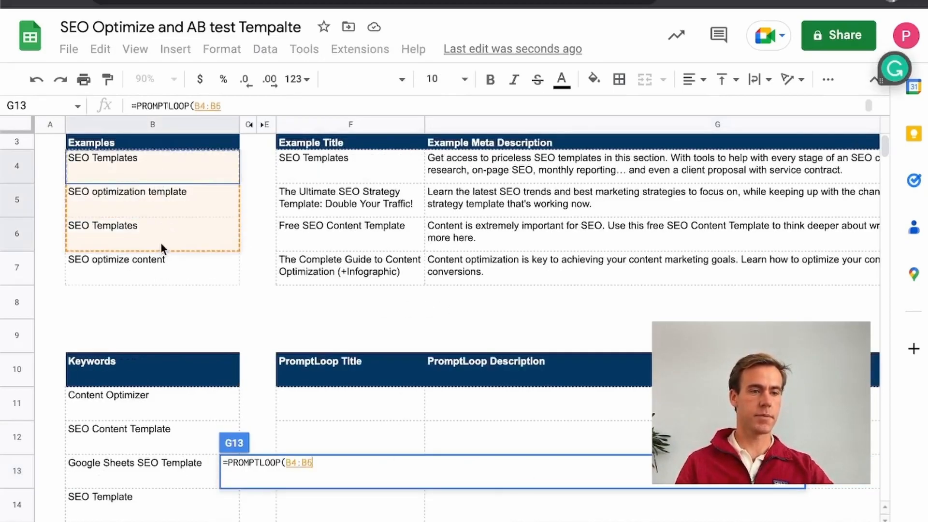
pyautogui.press('Escape')
# In G13, enter =PROMPTLOOP($B$4:$B$7,$G$4:$G$7,B13) to generate a meta description for the Google Sheets SEO Template keyword.
pyautogui.write('=R')
pyautogui.press('BackSpace')
pyautogui.write('Prom')
pyautogui.press('Tab')
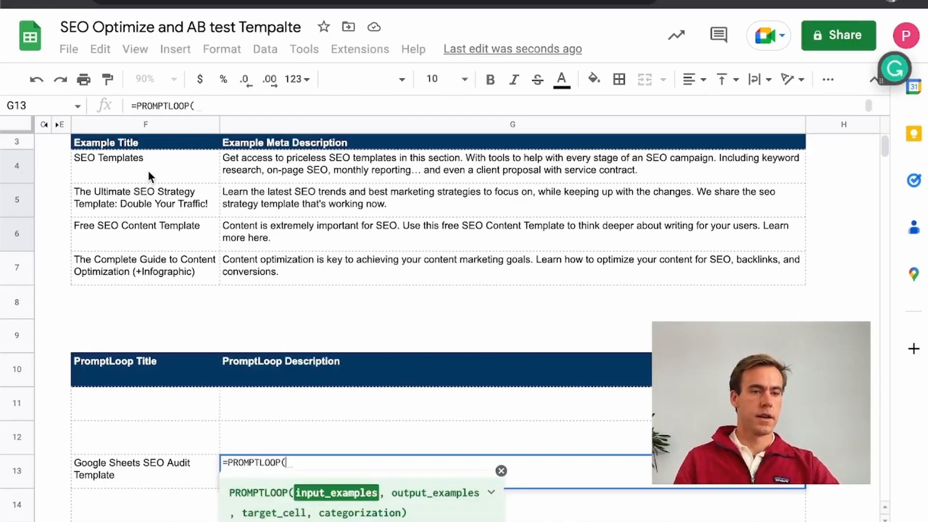
pyautogui.moveTo(148, 170); pyautogui.dragTo(148, 262)
pyautogui.hscroll(-4, 146, 261)
pyautogui.moveTo(148, 177); pyautogui.dragTo(120, 260)
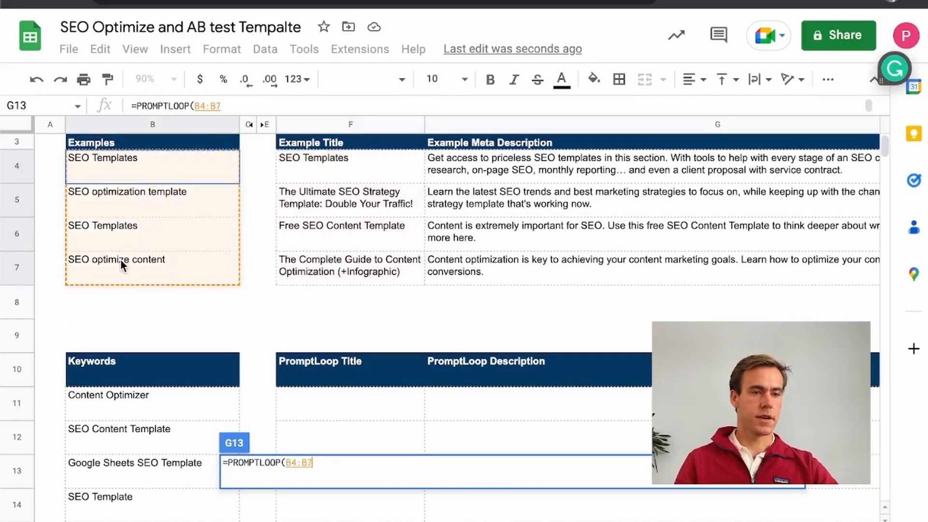
pyautogui.press('F4')
pyautogui.write(',')
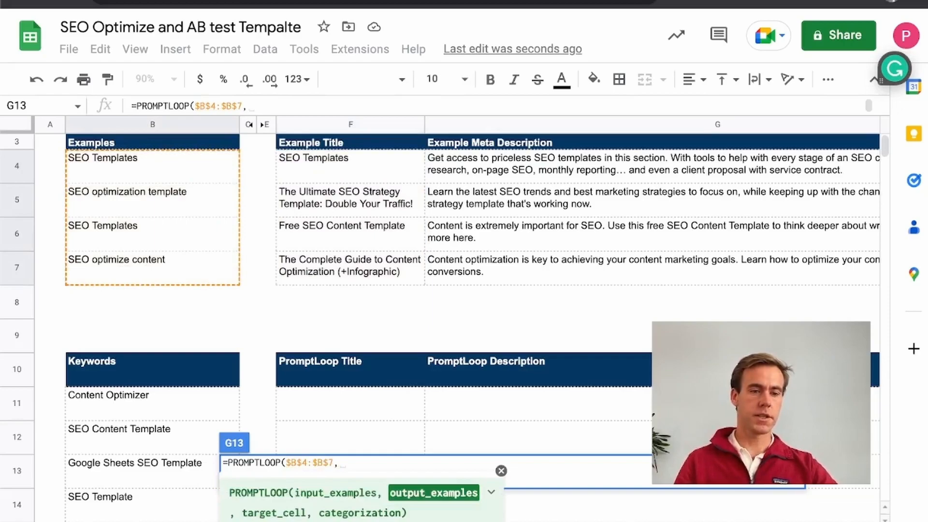
pyautogui.moveTo(589, 171); pyautogui.dragTo(594, 257)
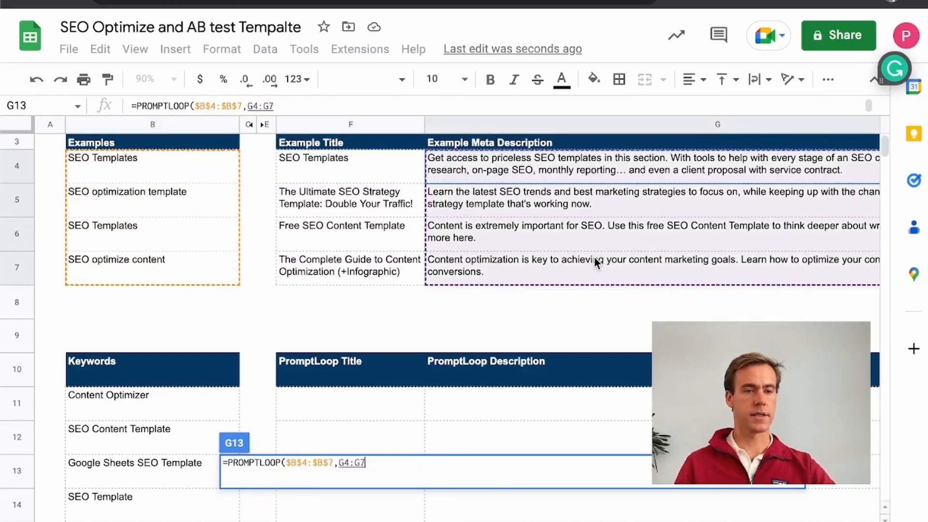
pyautogui.press('F4')
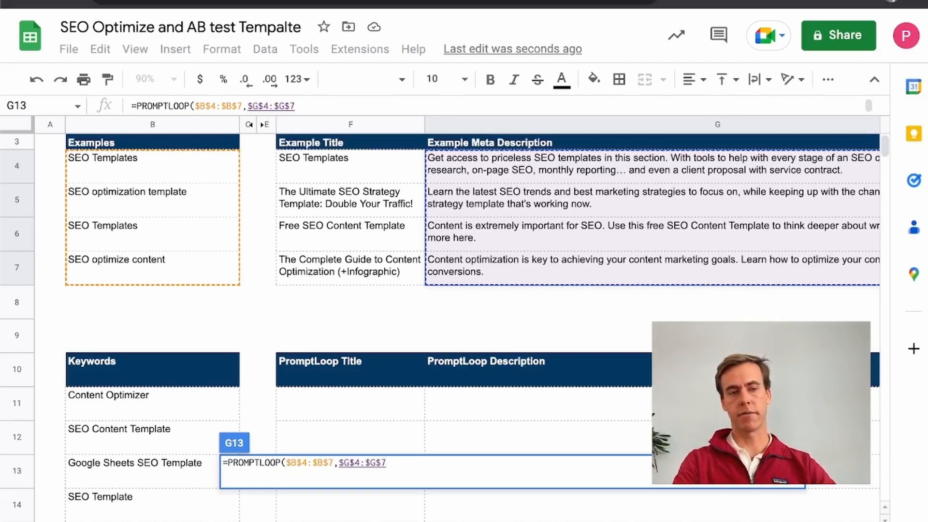
pyautogui.write(',')
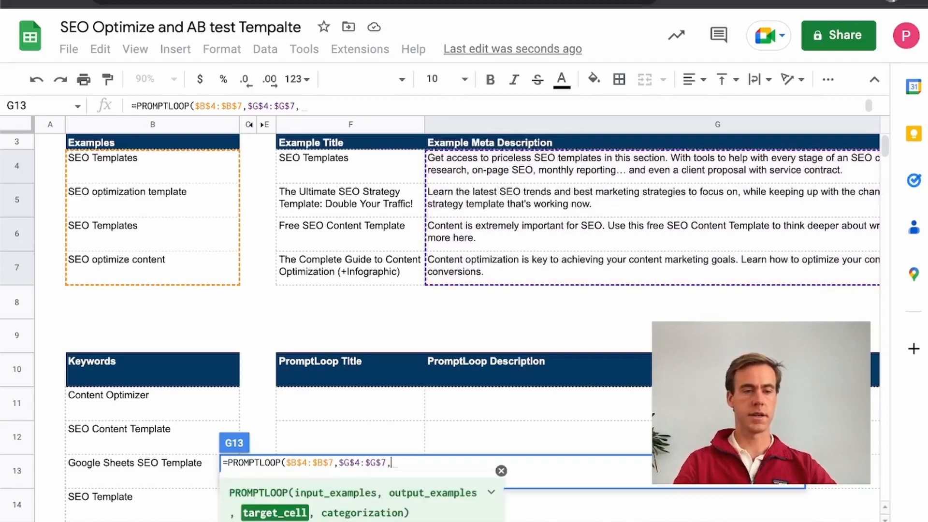
pyautogui.click(161, 469)
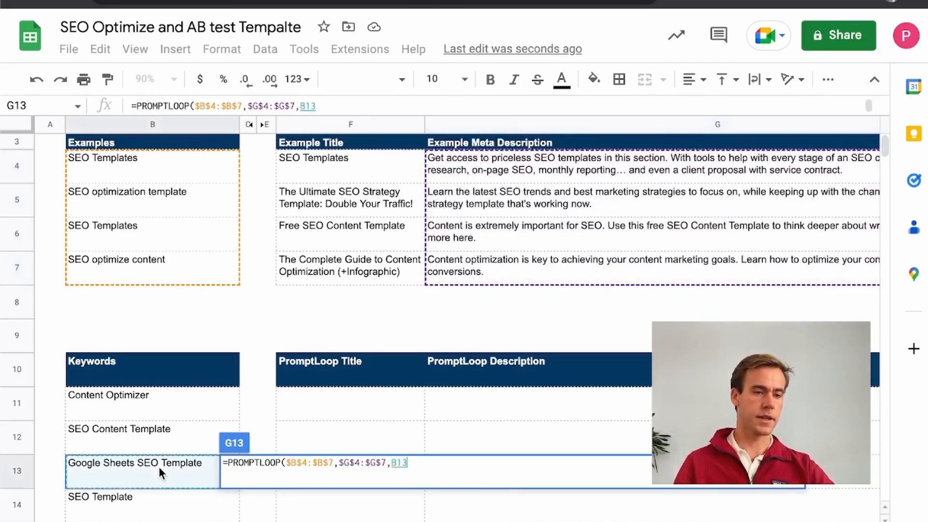
pyautogui.press('Return')
pyautogui.click(494, 462)
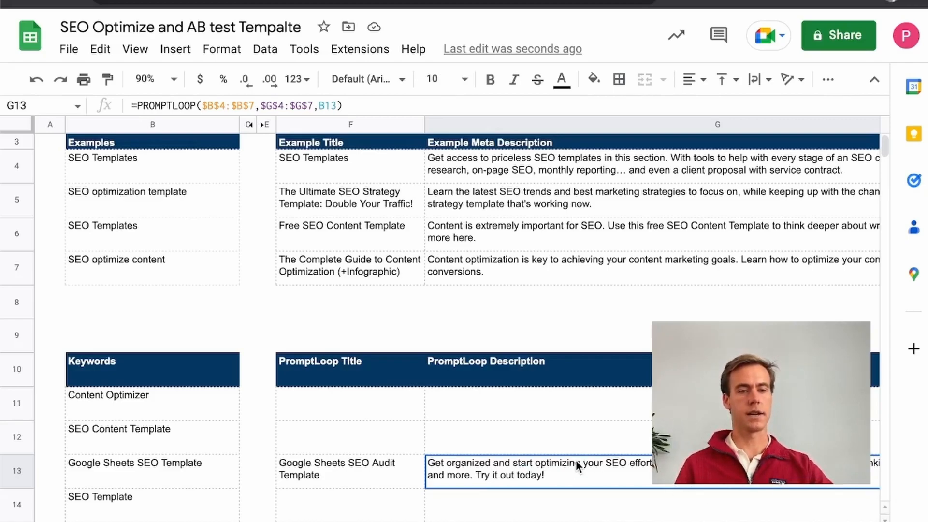
# Copy the title and description formulas from F13:G13 to the other keyword rows, F11:G12 and F14:G16.
pyautogui.click(418, 177)
pyautogui.moveTo(467, 198); pyautogui.dragTo(580, 278)
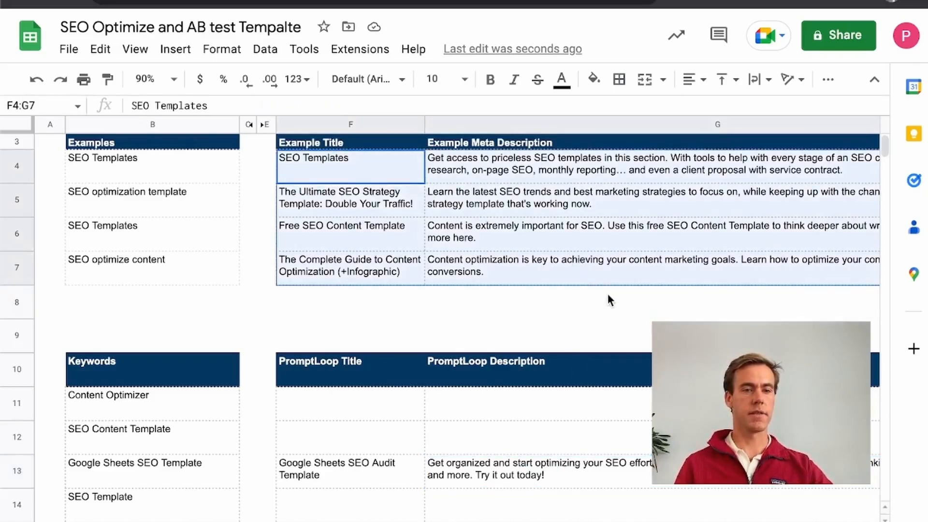
pyautogui.moveTo(367, 470); pyautogui.dragTo(469, 466)
pyautogui.hotkey('ctrl', 'c')
pyautogui.click(390, 406)
pyautogui.moveTo(391, 408); pyautogui.dragTo(480, 422)
pyautogui.hotkey('ctrl', 'v')
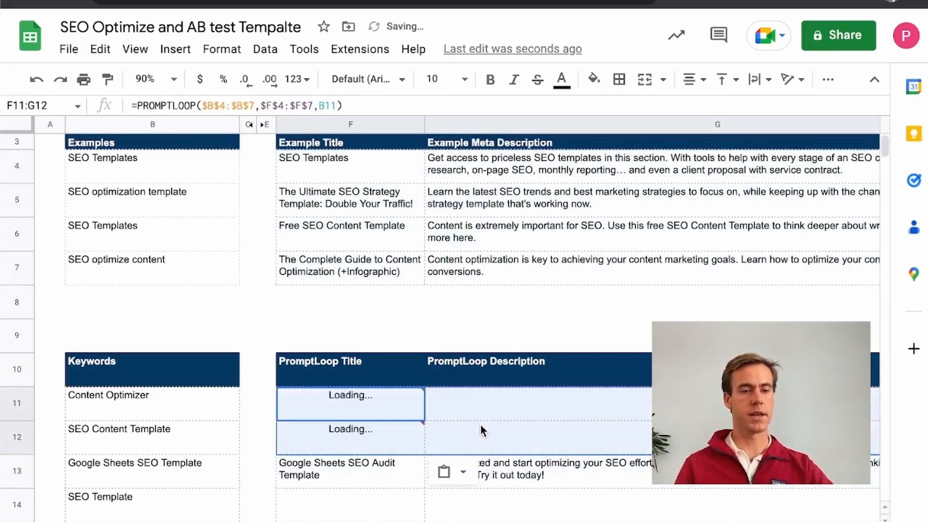
pyautogui.scroll(-1, 493, 430)
pyautogui.moveTo(390, 456); pyautogui.dragTo(530, 444)
pyautogui.scroll(-2, 530, 483)
pyautogui.hotkey('ctrl', 'v')
# Compare the generated titles and descriptions for the keywords with the example titles and meta descriptions.
pyautogui.click(263, 318)
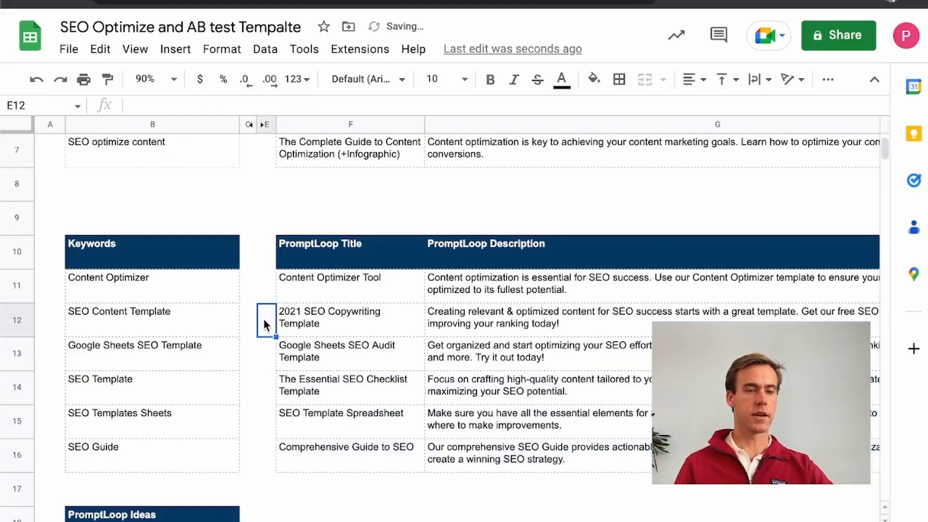
pyautogui.scroll(3, 263, 319)
pyautogui.scroll(-2, 264, 319)
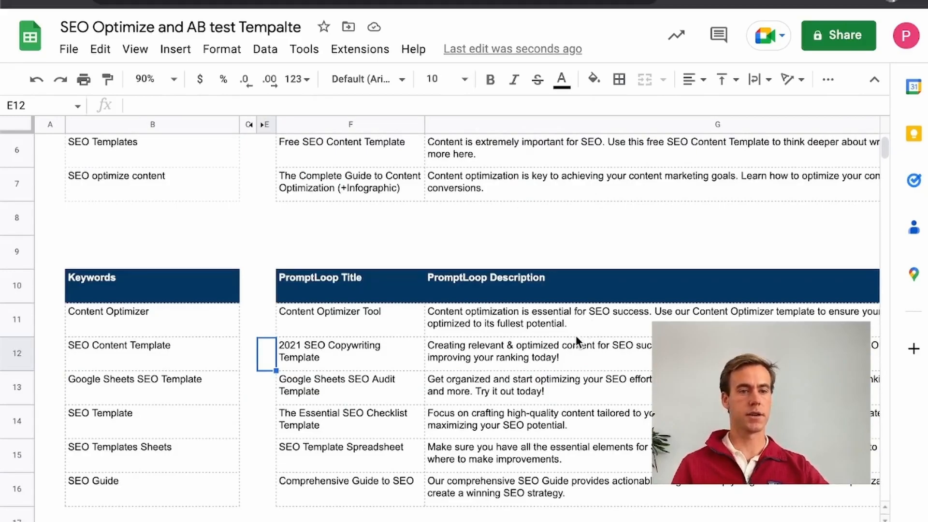
pyautogui.scroll(3, 577, 344)
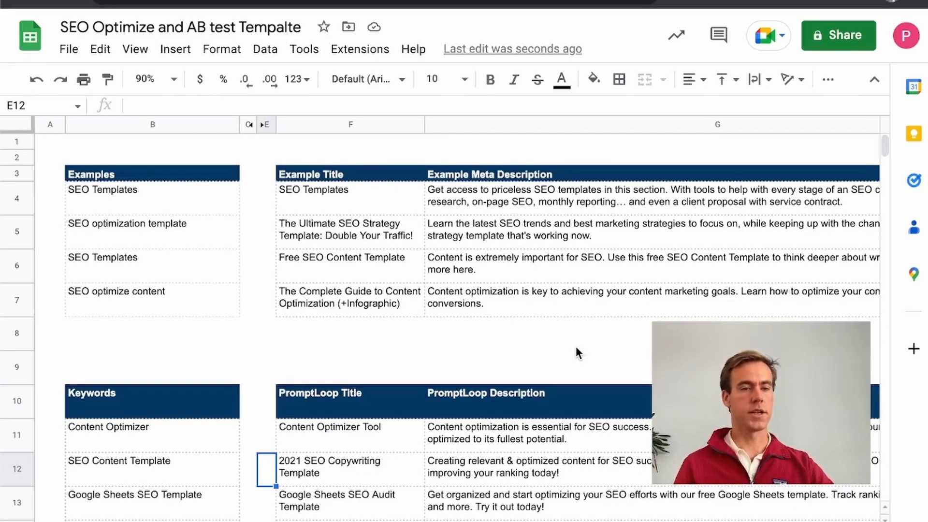
pyautogui.scroll(-5, 576, 348)
pyautogui.scroll(-5, 576, 346)
pyautogui.scroll(10, 576, 346)
pyautogui.scroll(-2, 575, 346)
# Replace the PromptLoop Ideas formula in B19 with =PROMPTLOOP($B$11:$B$14) to generate a new keyword idea.
pyautogui.scroll(-5, 381, 423)
pyautogui.click(132, 279)
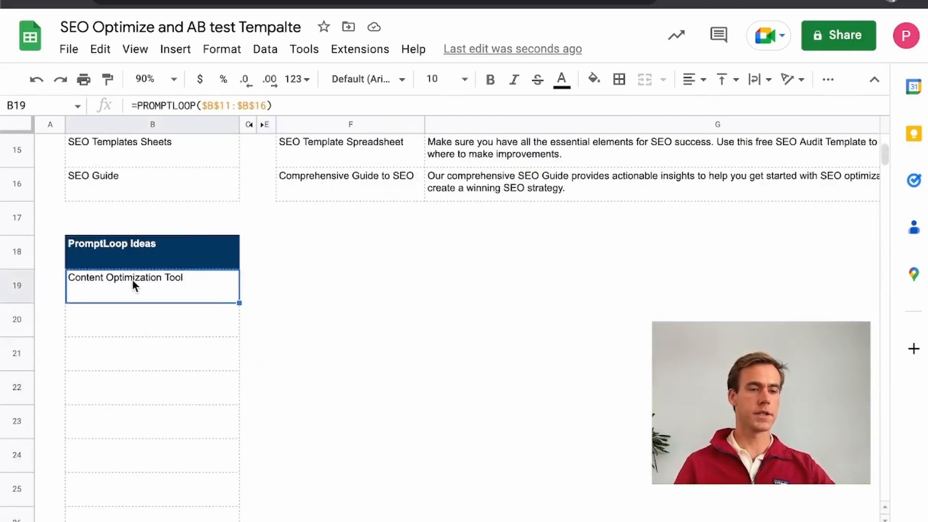
pyautogui.write('=ROMA')
pyautogui.press('BackSpace')
pyautogui.press('BackSpace')
pyautogui.press('BackSpace')
pyautogui.press('BackSpace')
pyautogui.write('PROMPTLOOP(B16')
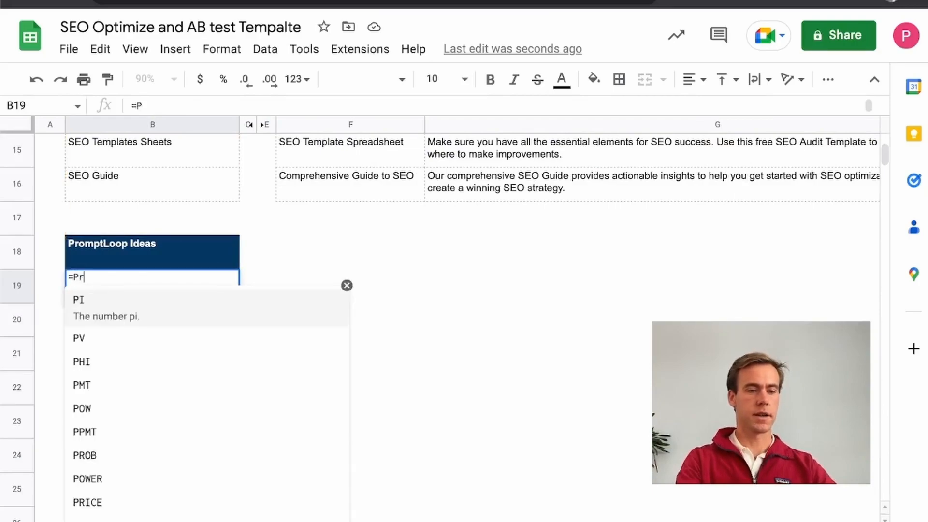
pyautogui.press('Up')
pyautogui.press('Up')
pyautogui.press('Up')
pyautogui.press('Up')
pyautogui.press('Up')
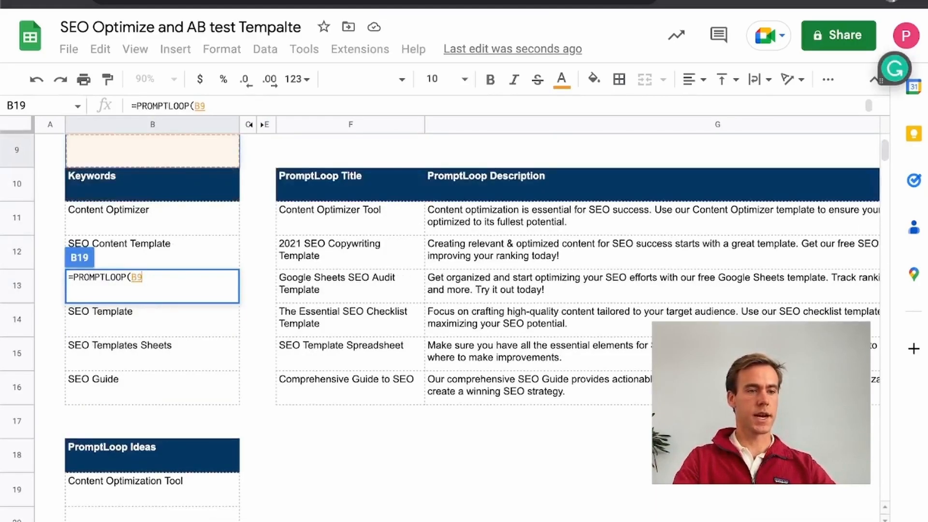
pyautogui.hotkey('shift', 'Down')
pyautogui.hotkey('shift', 'Down')
pyautogui.hotkey('shift', 'Down')
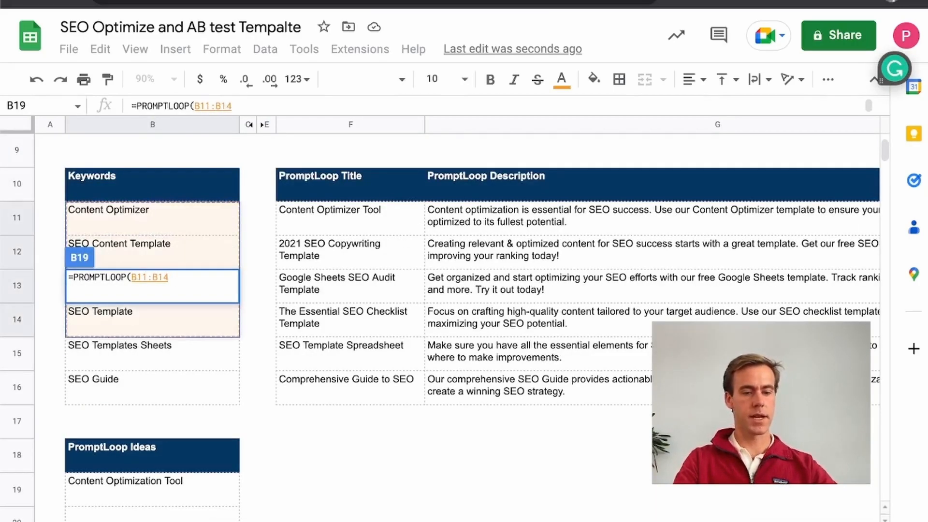
pyautogui.press('F4')
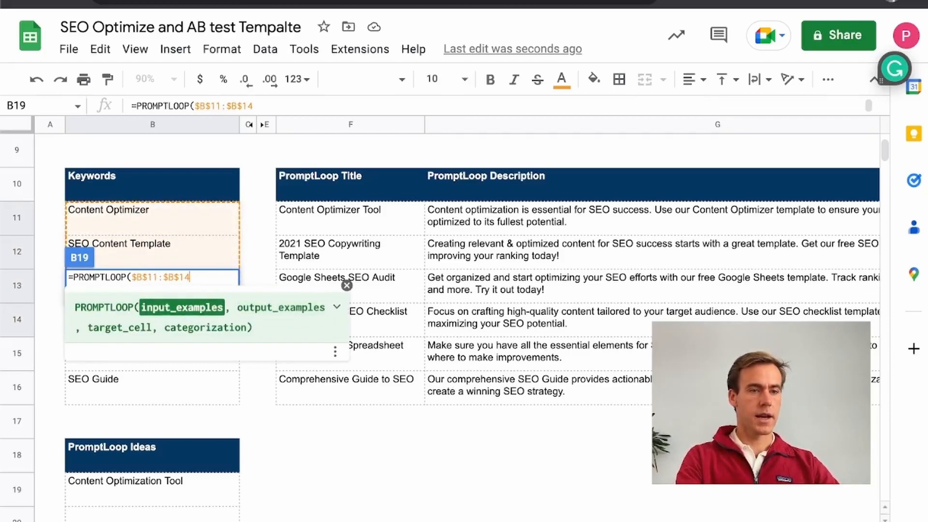
pyautogui.press('Return')
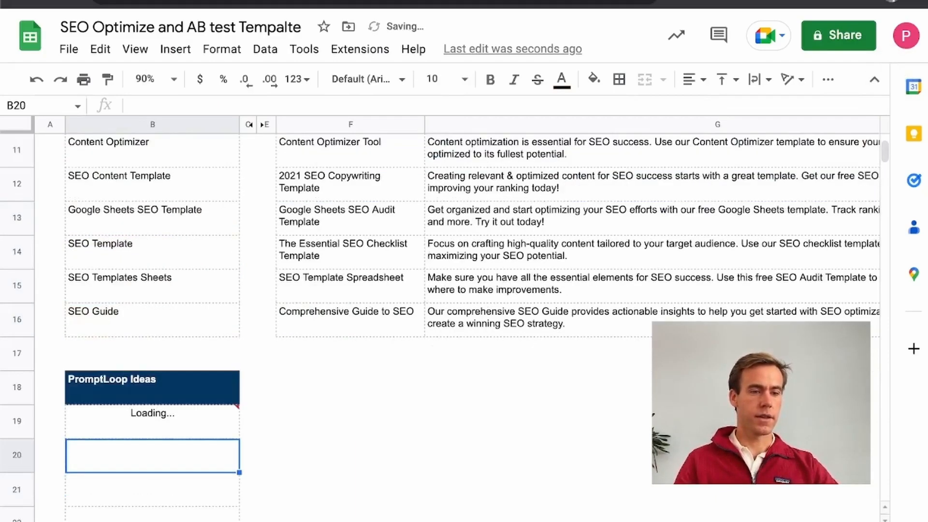
# Fill the B19 keyword idea formula down the PromptLoop Ideas column through B51.
pyautogui.click(180, 428)
pyautogui.moveTo(239, 439); pyautogui.dragTo(240, 442)
pyautogui.scroll(-8, 241, 440)
pyautogui.scroll(6, 313, 389)
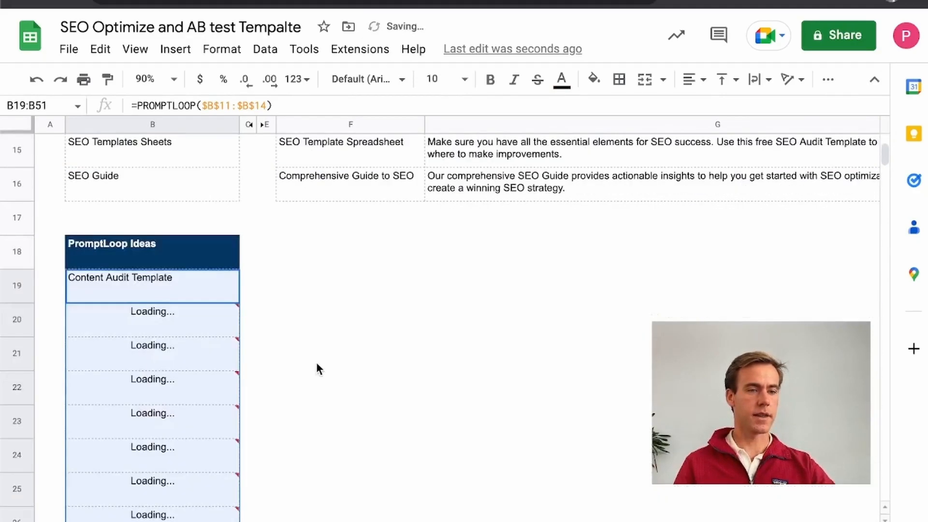
pyautogui.click(316, 359)
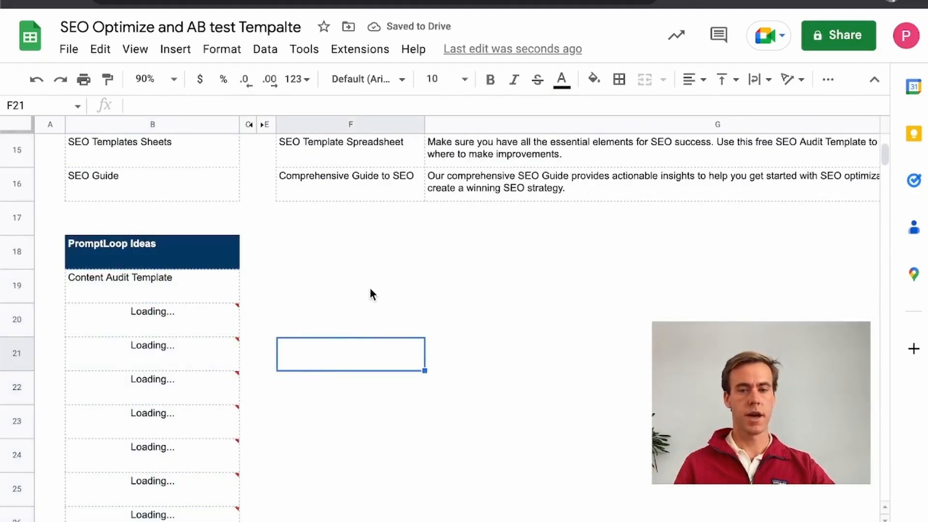
# Copy the SEO Guide row's title and description formulas from F16:G16 to F19:G19 beside the first keyword idea.
pyautogui.click(185, 346)
pyautogui.moveTo(152, 314); pyautogui.dragTo(231, 368)
pyautogui.scroll(3, 351, 341)
pyautogui.moveTo(367, 314); pyautogui.dragTo(521, 316)
pyautogui.hotkey('ctrl', 'c')
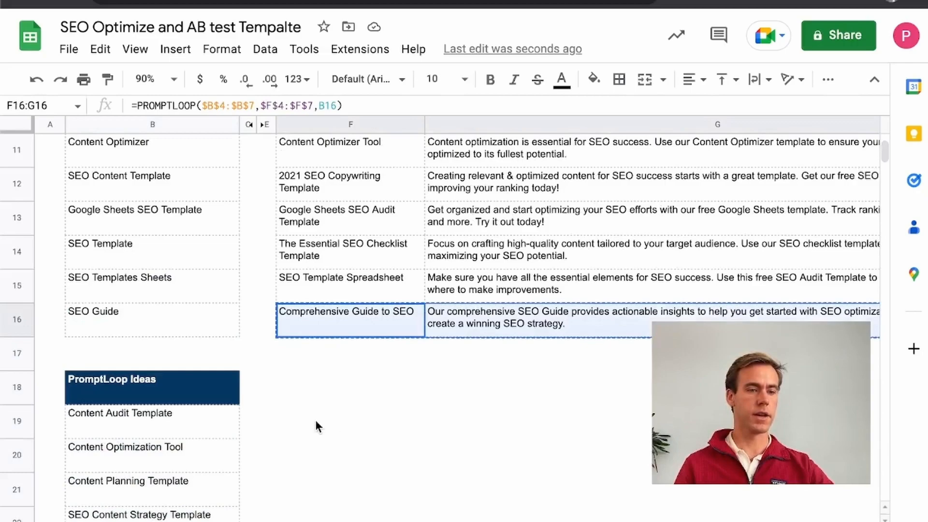
pyautogui.click(316, 419)
pyautogui.hotkey('ctrl', 'v')
pyautogui.hotkey('shift', 'Down')
pyautogui.hotkey('shift', 'Down')
pyautogui.hotkey('shift', 'Down')
pyautogui.hotkey('shift', 'Down')
pyautogui.hotkey('shift', 'Down')
pyautogui.hotkey('shift', 'Down')
pyautogui.hotkey('shift', 'Down')
pyautogui.hotkey('shift', 'Down')
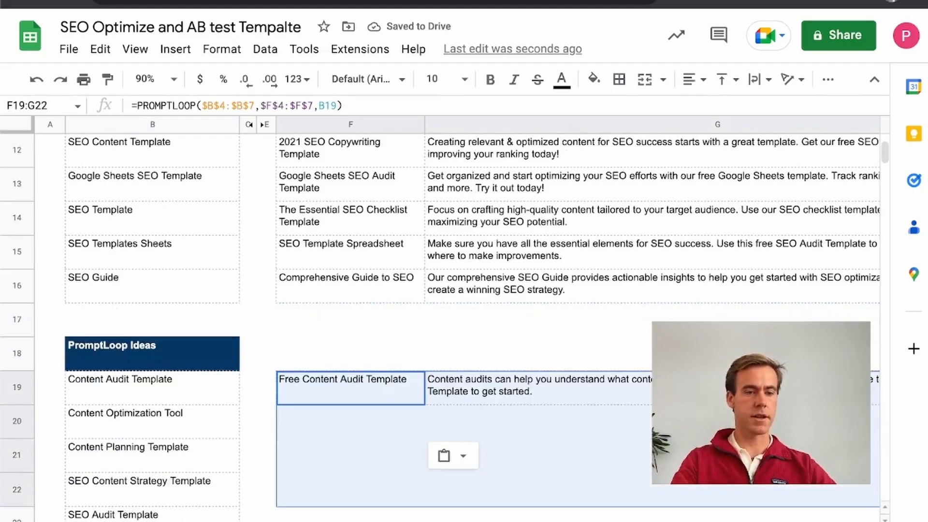
pyautogui.hotkey('ctrl', 'z')
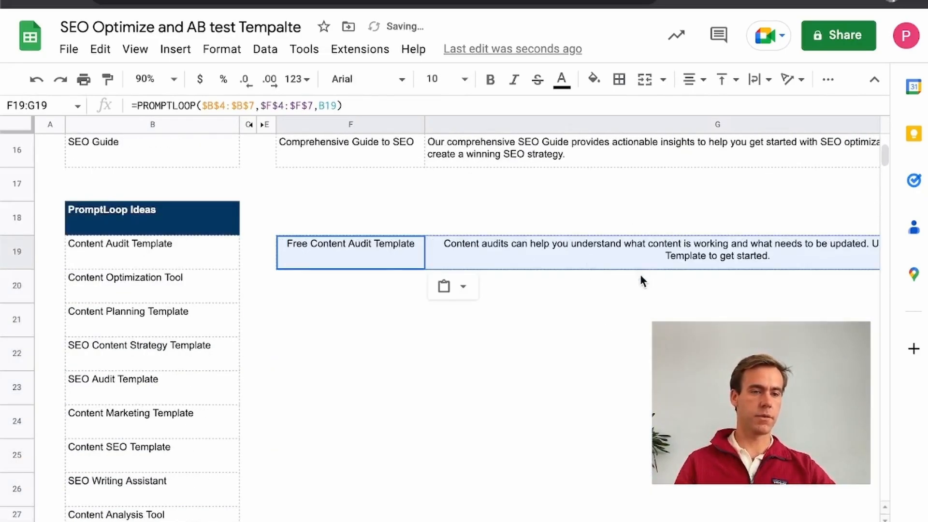
# Paste the copied title and description formulas beside the next six keyword ideas, row by row from F20:G20 to F25:G25.
pyautogui.click(380, 275)
pyautogui.hotkey('ctrl', 'v')
pyautogui.click(348, 323)
pyautogui.hotkey('ctrl', 'v')
pyautogui.click(341, 359)
pyautogui.hotkey('ctrl', 'v')
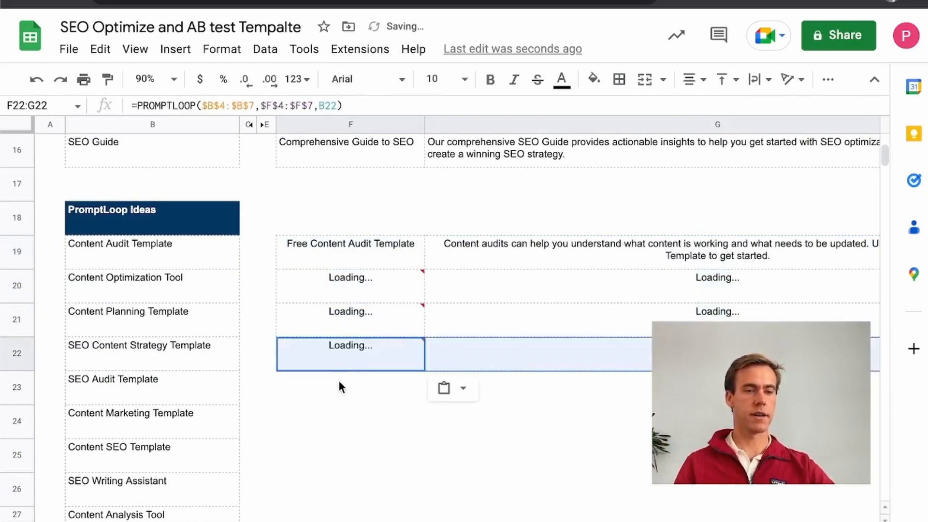
pyautogui.click(338, 389)
pyautogui.hotkey('ctrl', 'v')
pyautogui.click(338, 423)
pyautogui.hotkey('ctrl', 'v')
pyautogui.click(338, 453)
pyautogui.hotkey('ctrl', 'v')
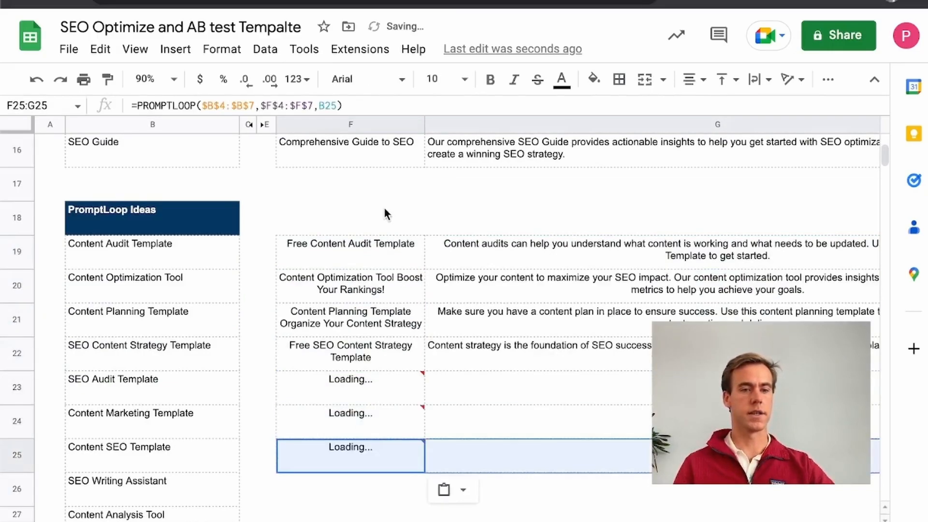
pyautogui.click(383, 207)
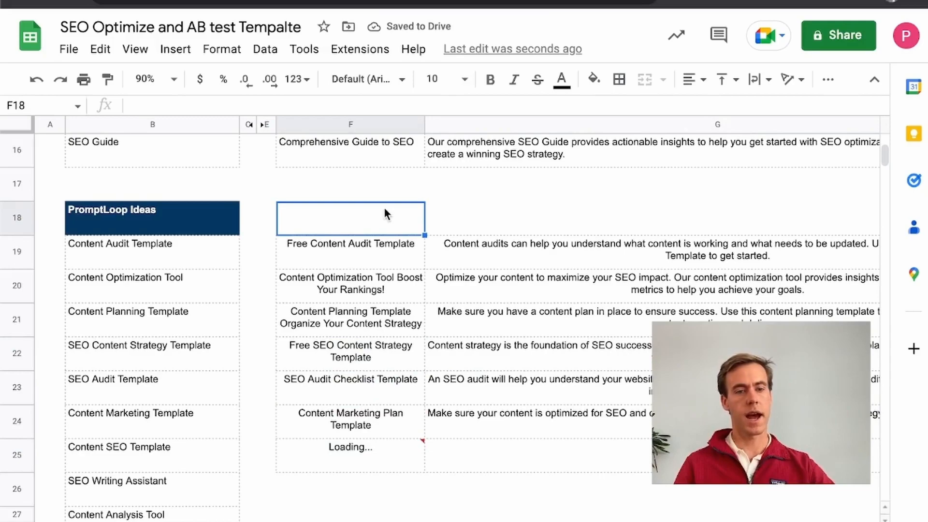
# Left-align the generated meta descriptions in G19:G25.
pyautogui.moveTo(502, 244); pyautogui.dragTo(498, 456)
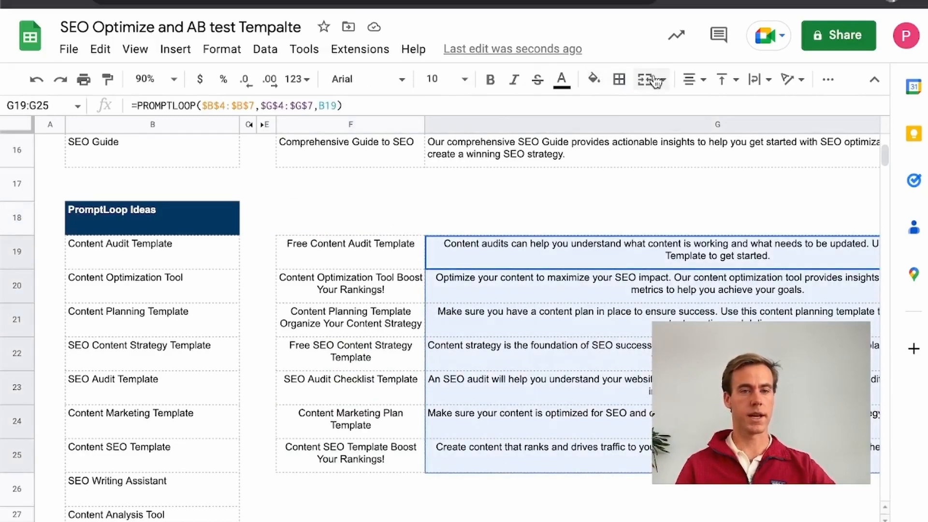
pyautogui.click(693, 79)
pyautogui.click(691, 103)
pyautogui.click(558, 187)
# Review the example rows at the start of the sheet and the target keywords with their generated titles and descriptions.
pyautogui.scroll(5, 599, 228)
pyautogui.scroll(5, 600, 229)
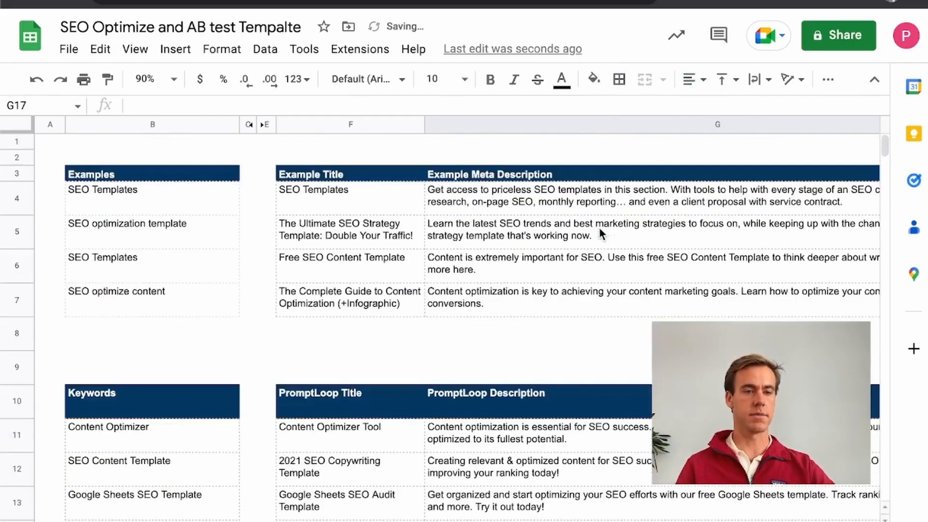
pyautogui.scroll(-1, 590, 235)
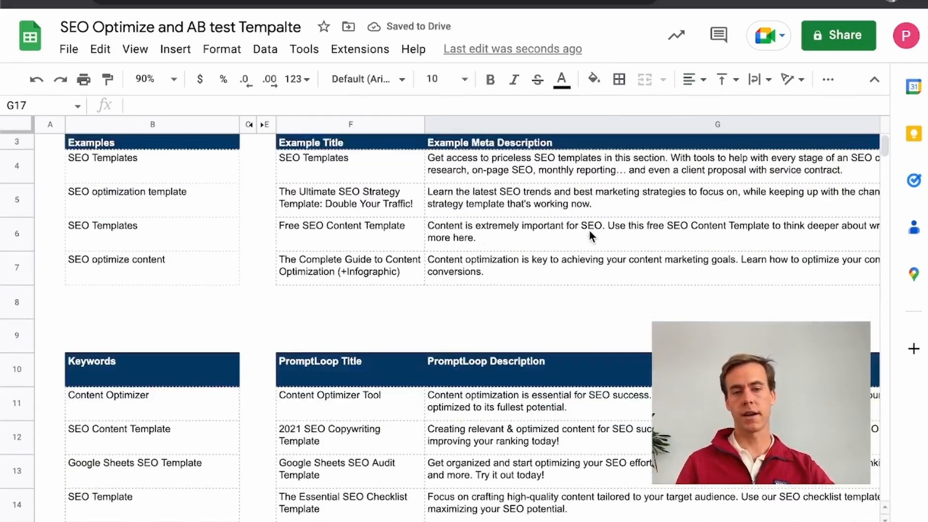
pyautogui.scroll(-2, 592, 247)
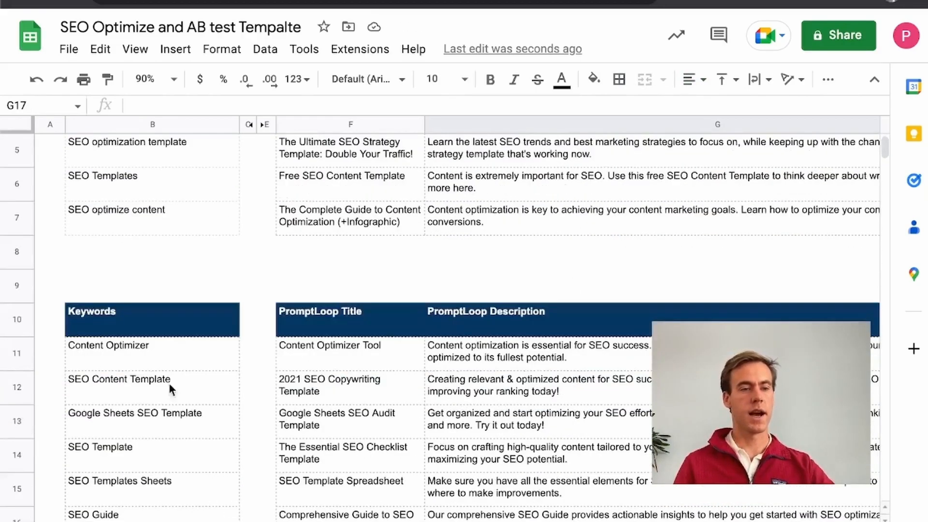
pyautogui.moveTo(136, 347); pyautogui.dragTo(591, 485)
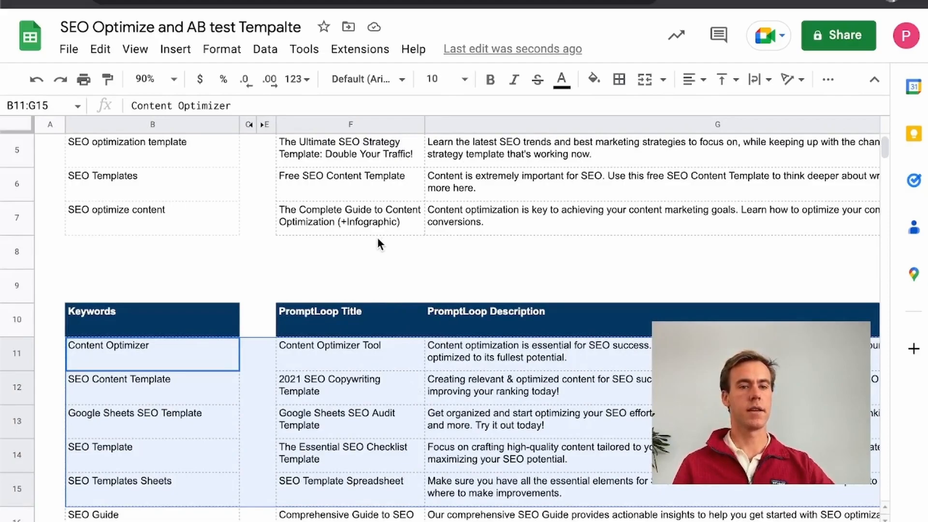
pyautogui.click(267, 252)
pyautogui.click(177, 265)
pyautogui.scroll(2, 183, 274)
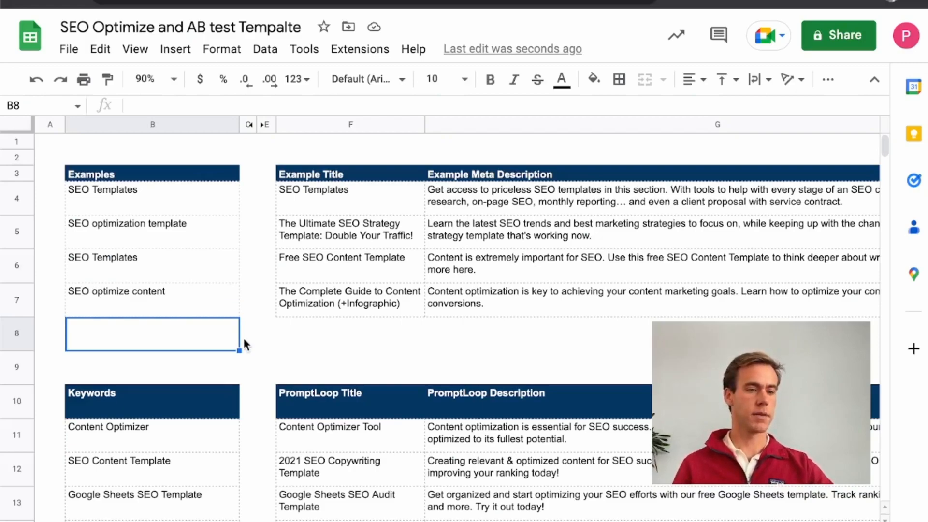
pyautogui.scroll(-4, 243, 335)
pyautogui.moveTo(145, 285); pyautogui.dragTo(567, 468)
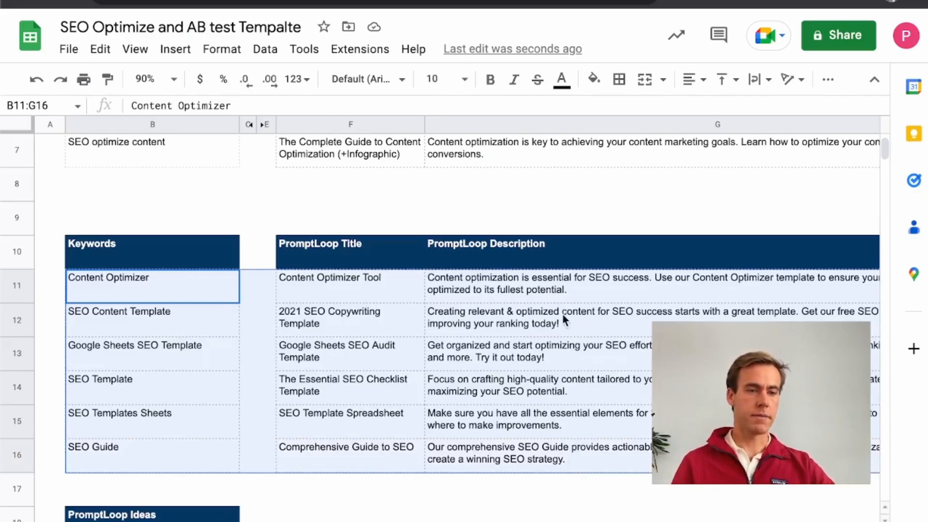
pyautogui.click(551, 219)
pyautogui.scroll(4, 551, 221)
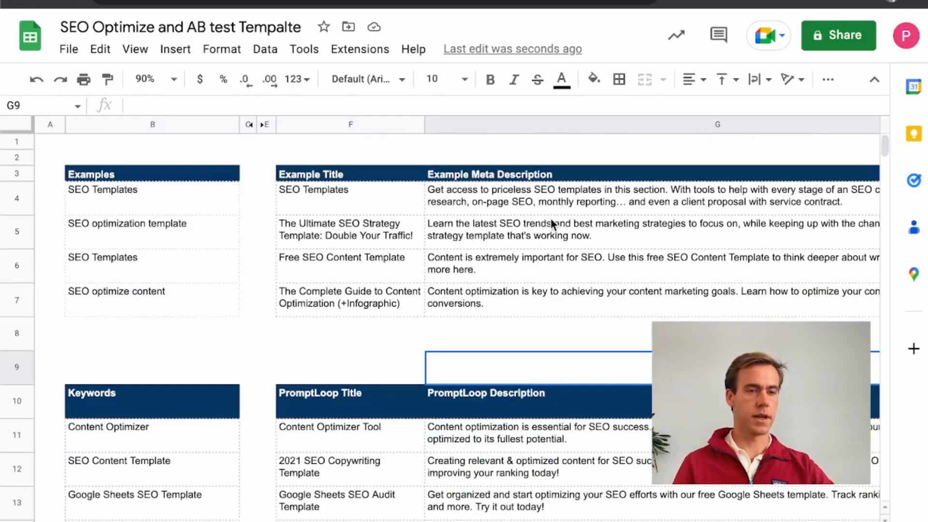